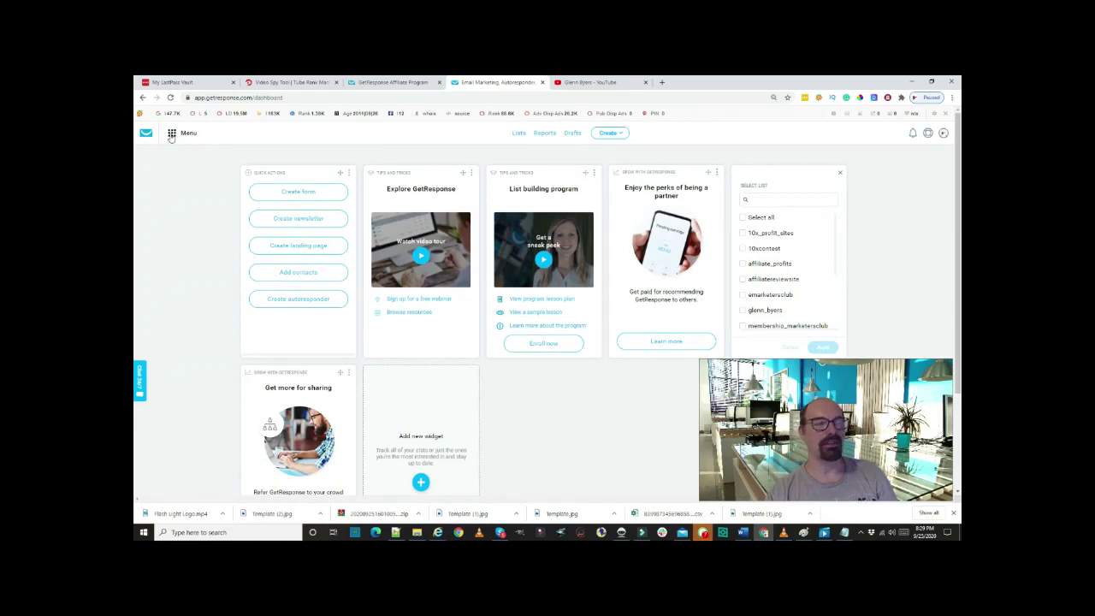
# Open the dashboard's Menu grid to reveal email marketing, autoresponder and automation tools
pyautogui.click(171, 134)
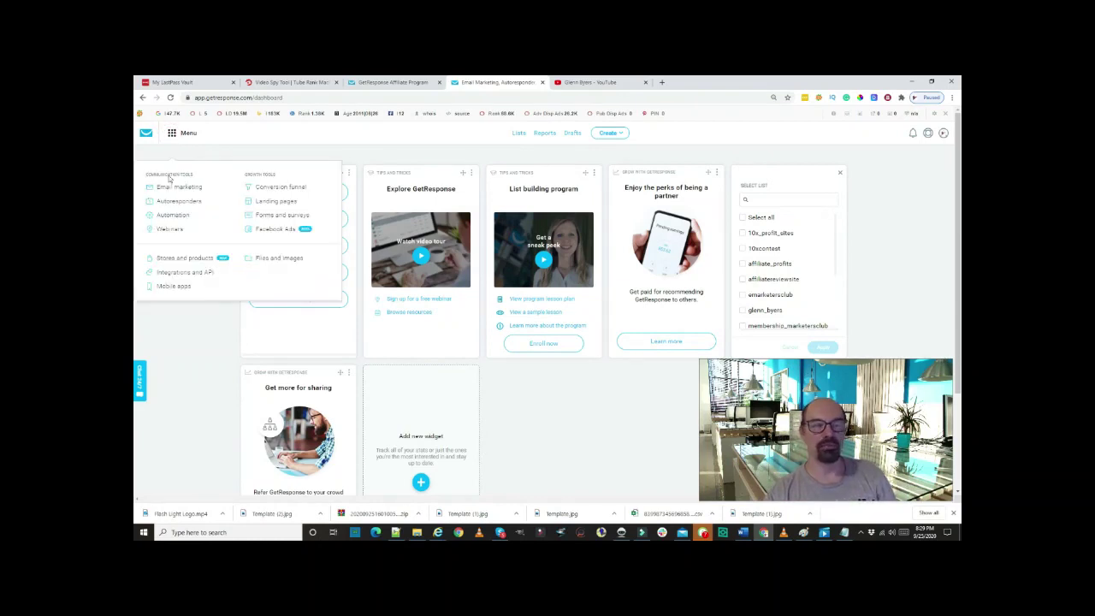
# Open Integrations and API to view plugins like Magento, PrestaShop and WooCommerce
pyautogui.click(178, 274)
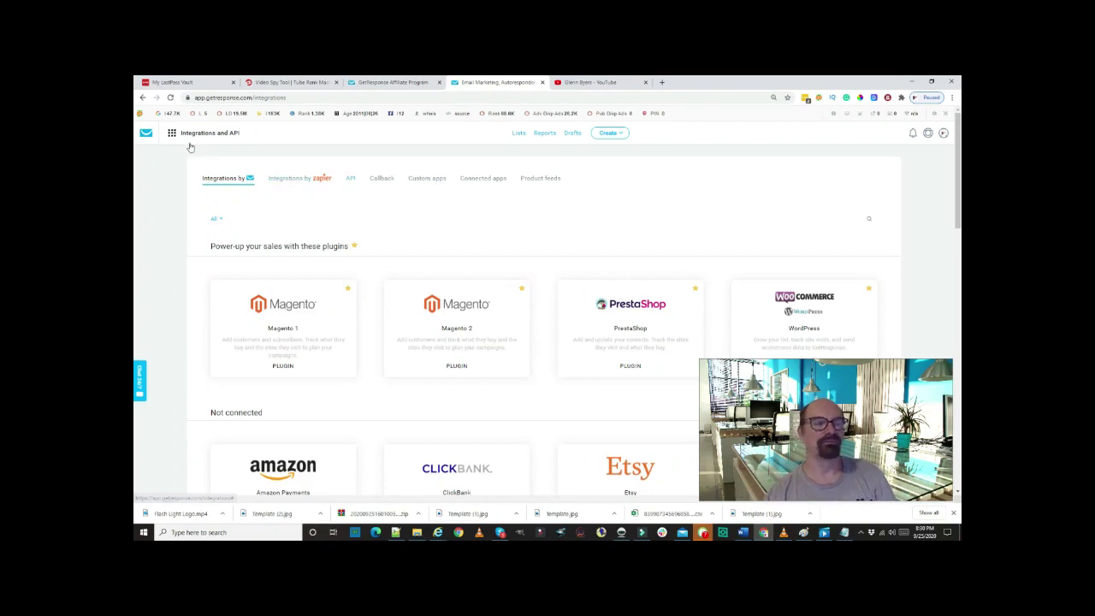
# Go back to the dashboard with its widgets and contact lists via the GetResponse logo
pyautogui.click(146, 134)
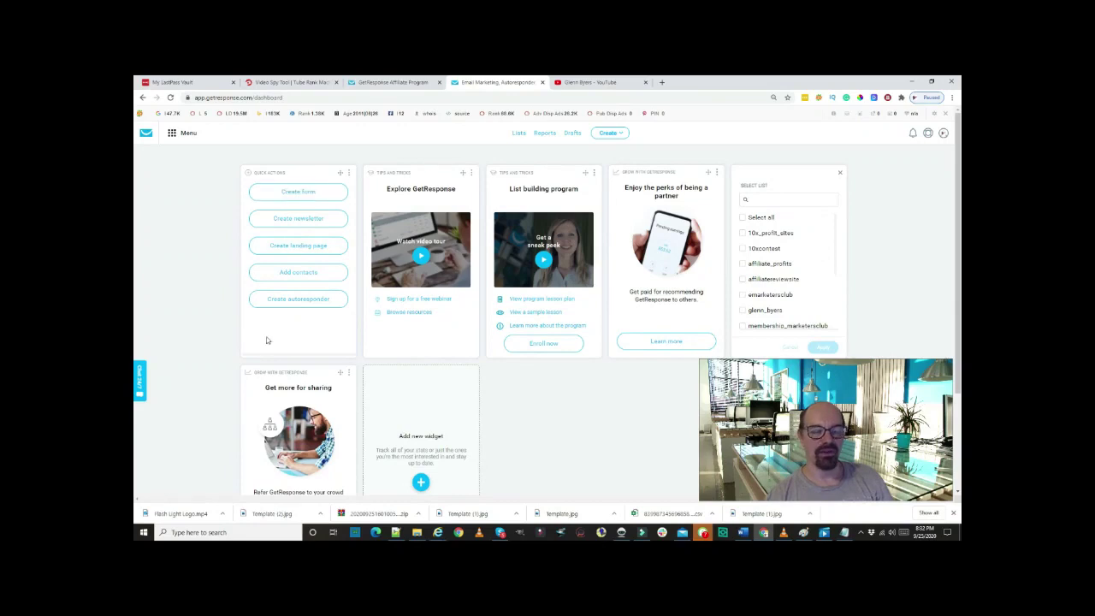
# Go to Lists, peek at the default list's options, and open an empty Create list dialog
pyautogui.click(519, 133)
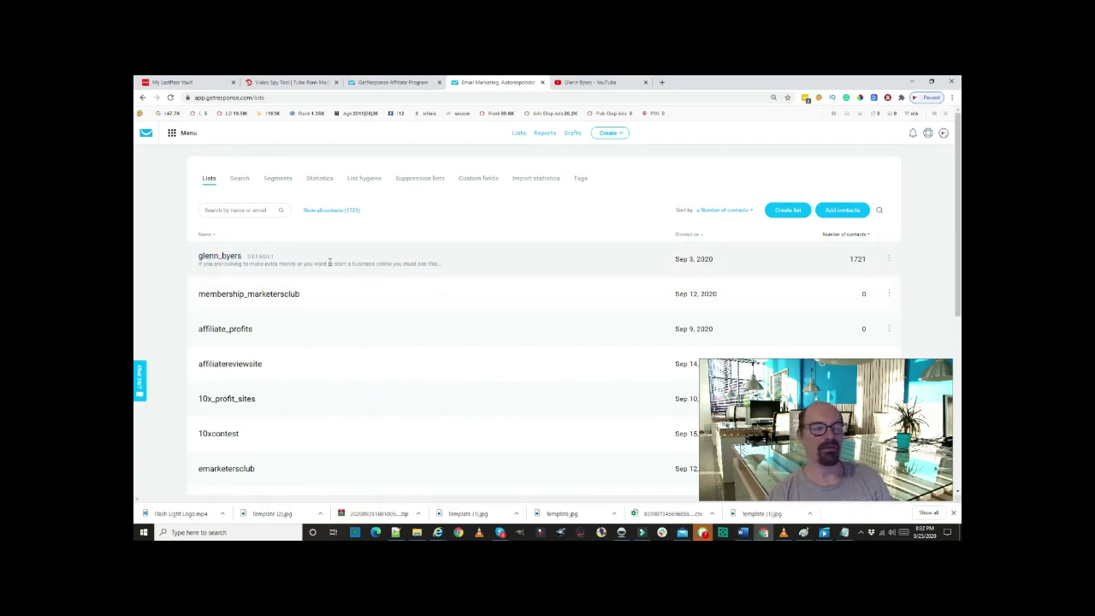
pyautogui.click(890, 259)
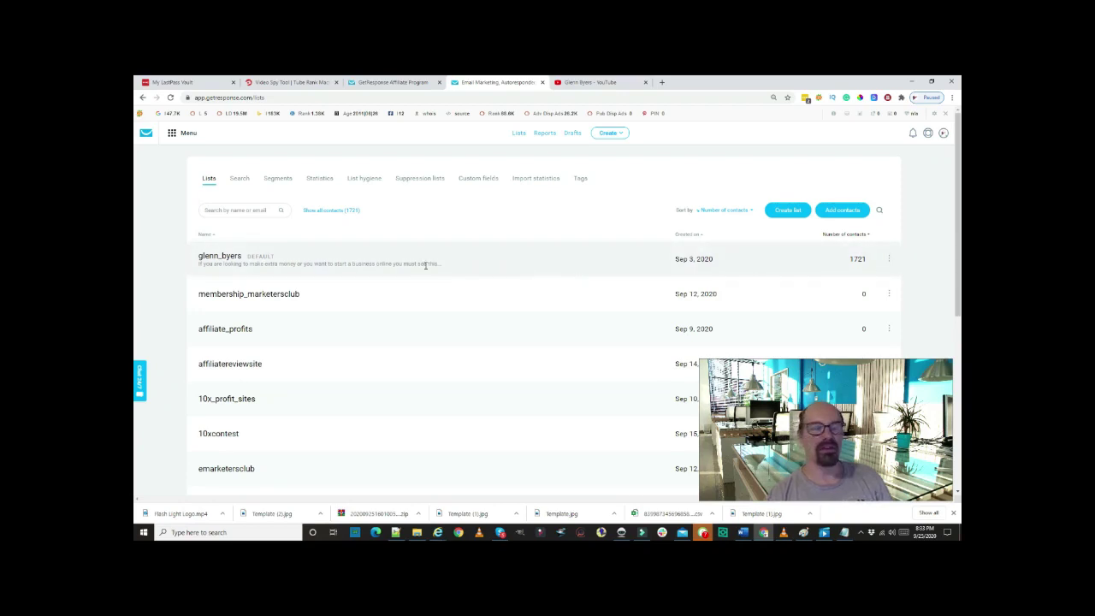
pyautogui.click(785, 213)
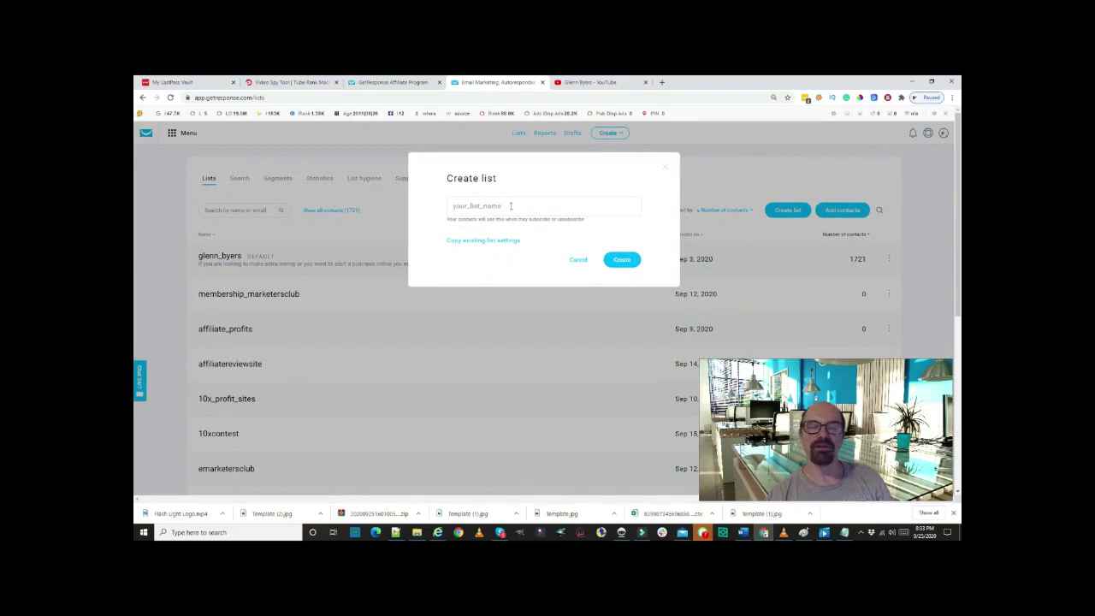
pyautogui.click(511, 207)
# Cancel the Create list dialog without naming it, then show the default list's options menu
pyautogui.click(450, 206)
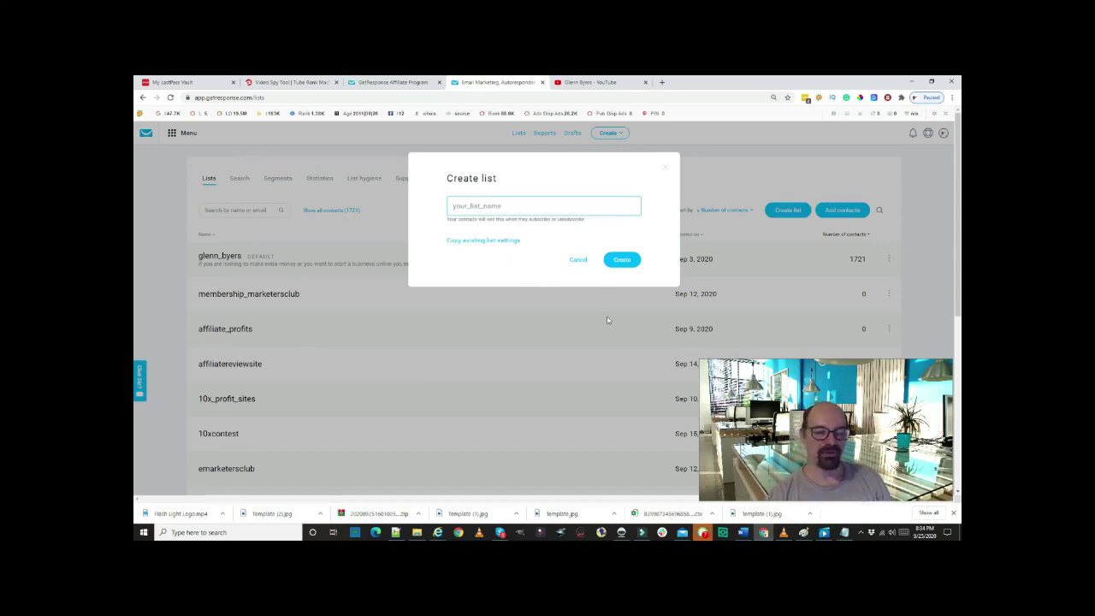
pyautogui.click(577, 261)
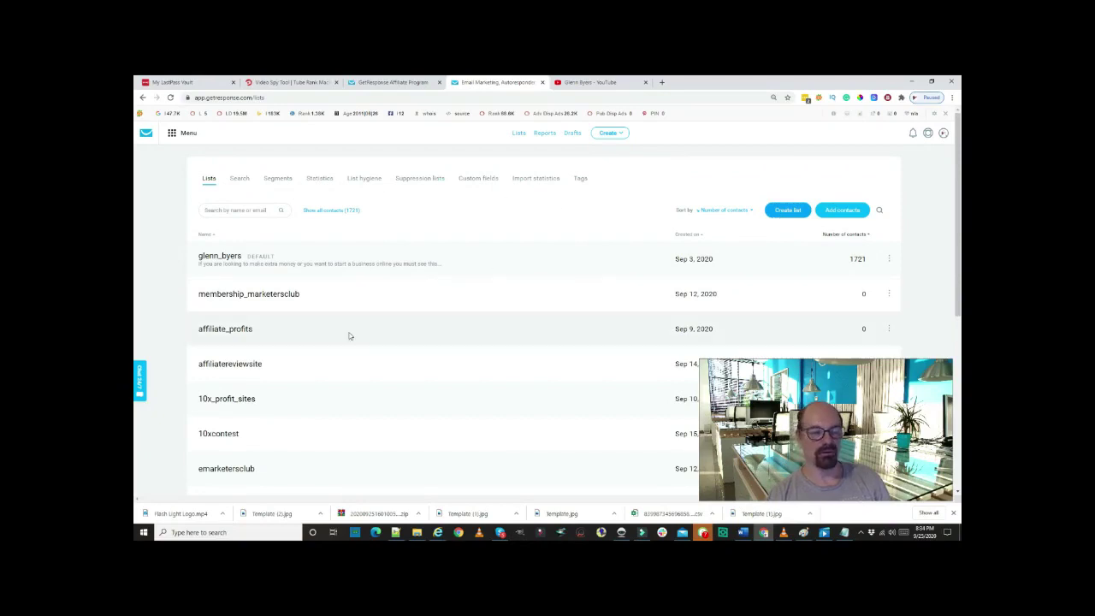
pyautogui.click(889, 259)
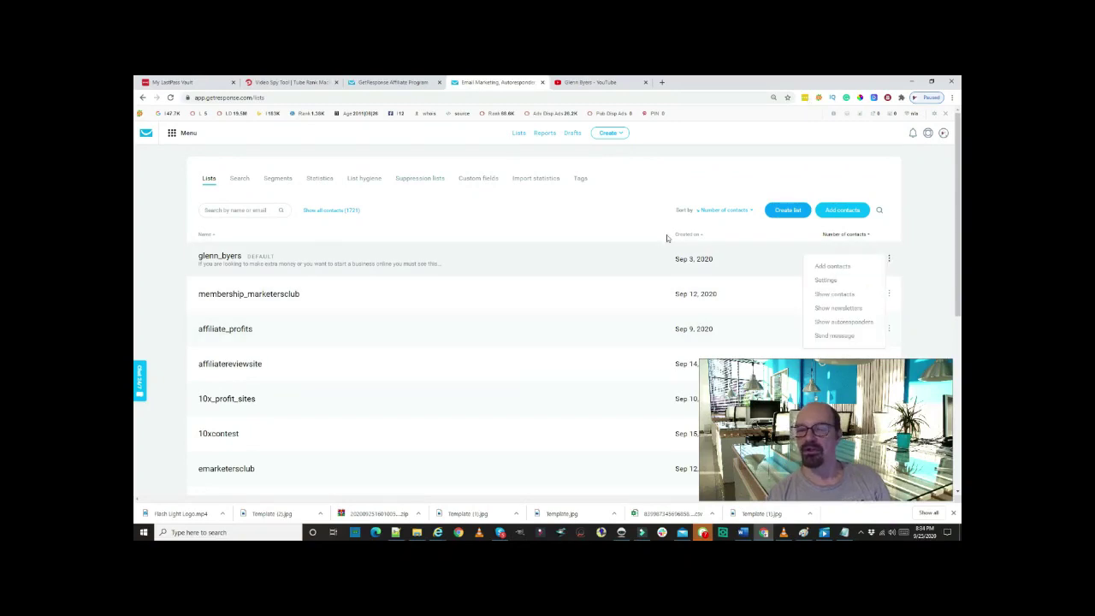
# Visit the Email marketing newsletters, then switch to Manage autoresponders listing 'Check Out YouTube Strategy'
pyautogui.click(172, 134)
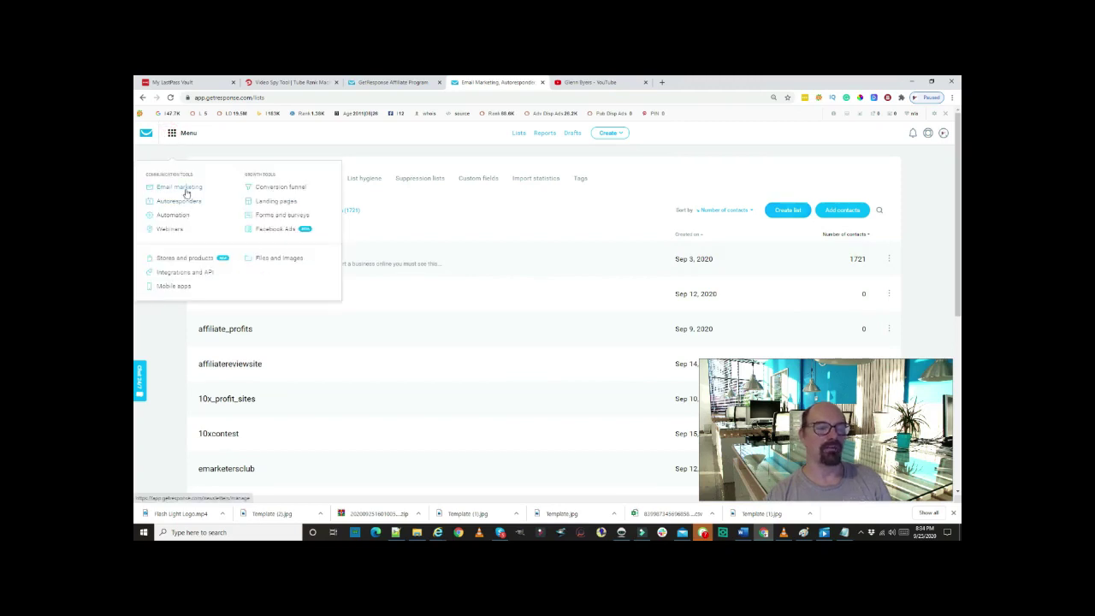
pyautogui.click(179, 188)
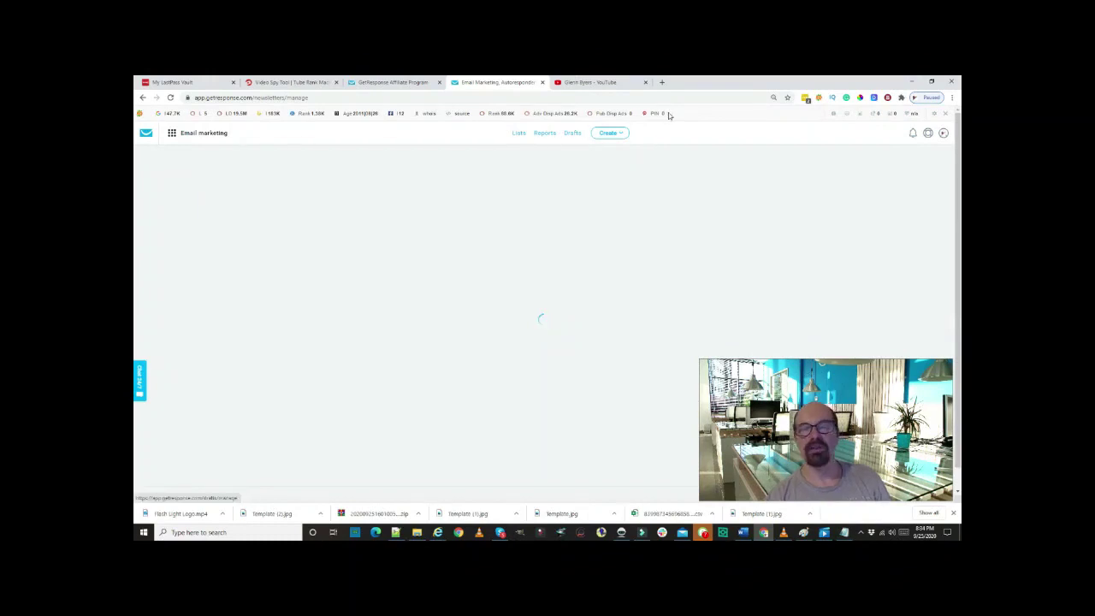
pyautogui.click(172, 133)
pyautogui.click(176, 201)
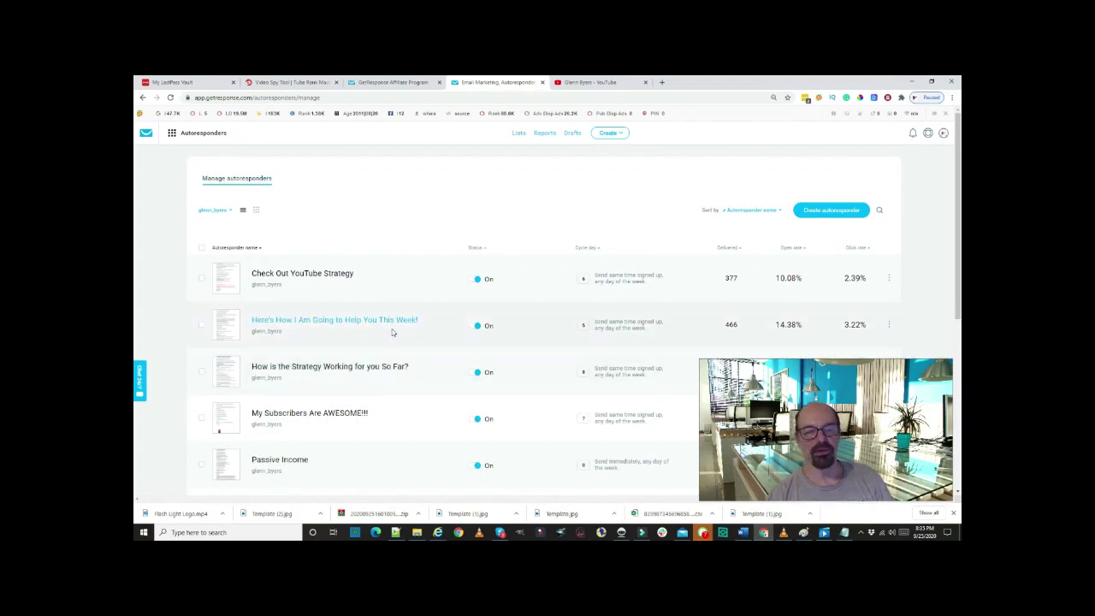
# Scroll the autoresponder list to review messages like 'My Subscribers Are AWESOME!!!' and 'Passive Income'
pyautogui.scroll(-1, 386, 328)
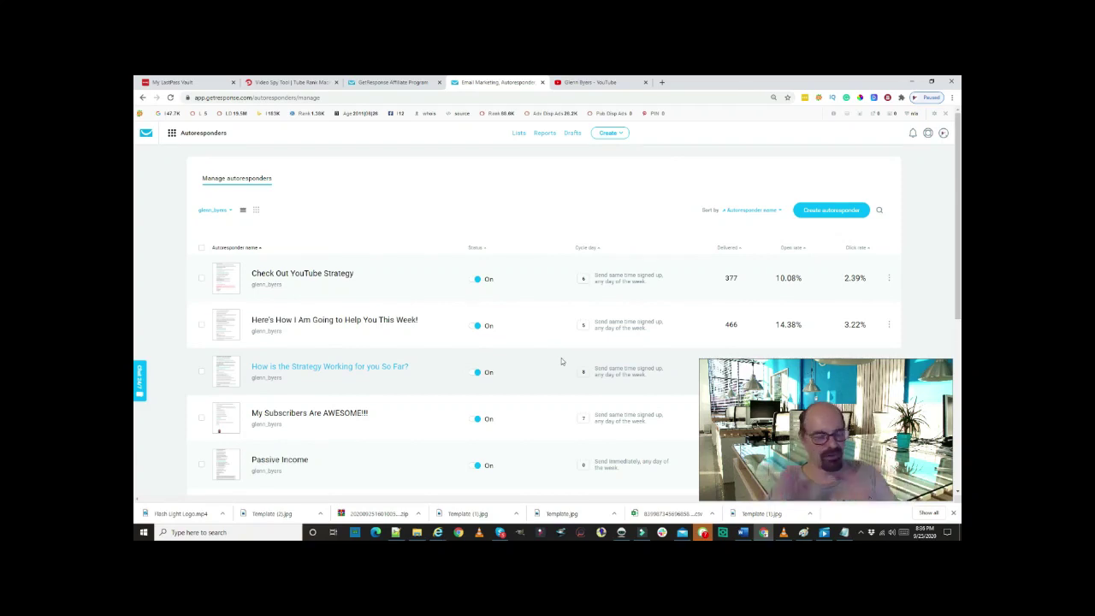
pyautogui.click(561, 358)
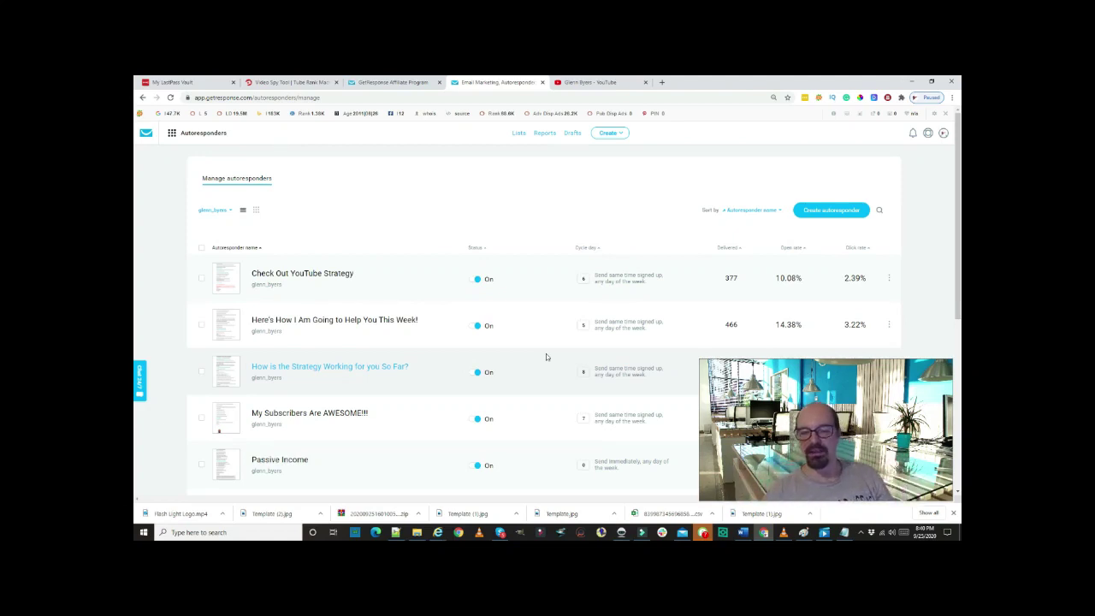
# Scroll further to reveal more Passive Income messages, the top one at 1935 delivered, 28.77% opens
pyautogui.scroll(-1, 549, 353)
# Scroll past the untitled 5.54%-open message down to 'Your Problem Could Be Solved!'
pyautogui.scroll(-1, 565, 354)
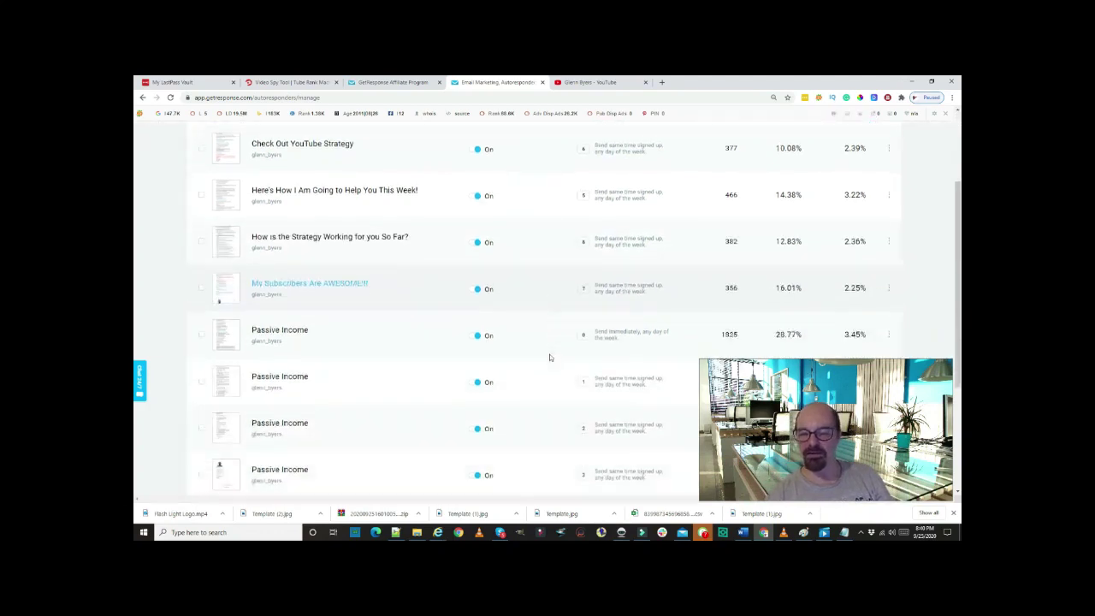
pyautogui.scroll(-1, 599, 353)
pyautogui.scroll(-1, 660, 351)
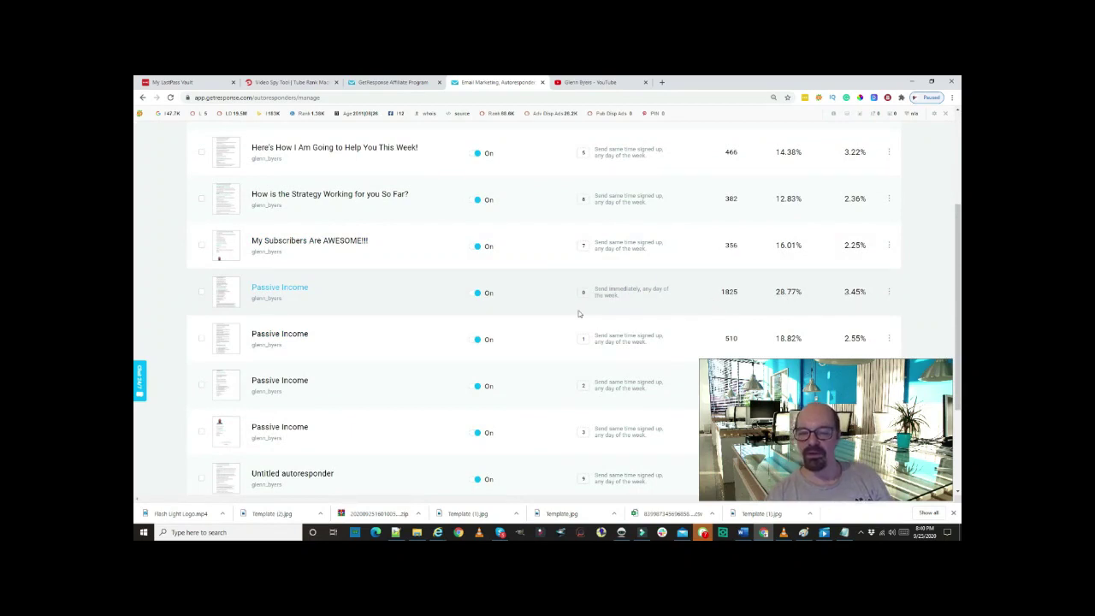
pyautogui.scroll(-1, 577, 314)
pyautogui.scroll(-1, 577, 314)
pyautogui.scroll(-1, 577, 314)
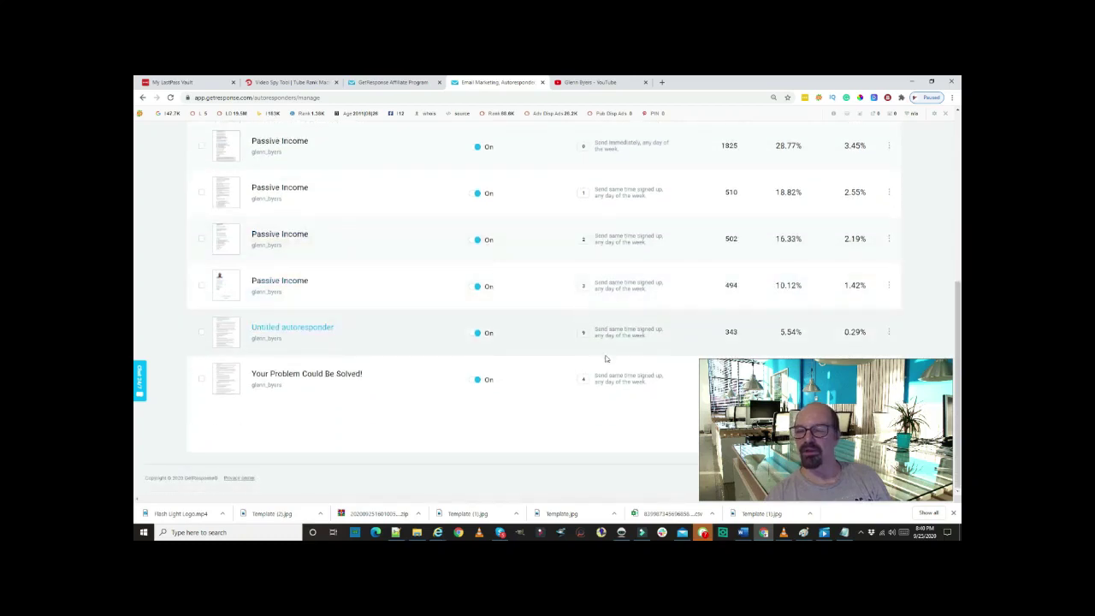